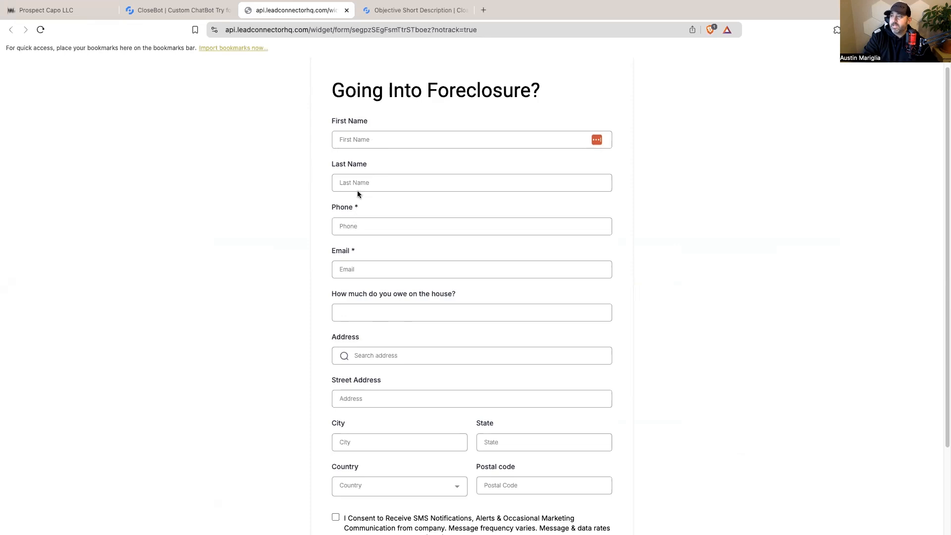
Examine the Going Into Foreclosure form from the contact and address fields down to the SMS consent and submit button
scroll(404, 347, "down", 2)
scroll(386, 437, "up", 2)
scroll(387, 437, "up", 1)
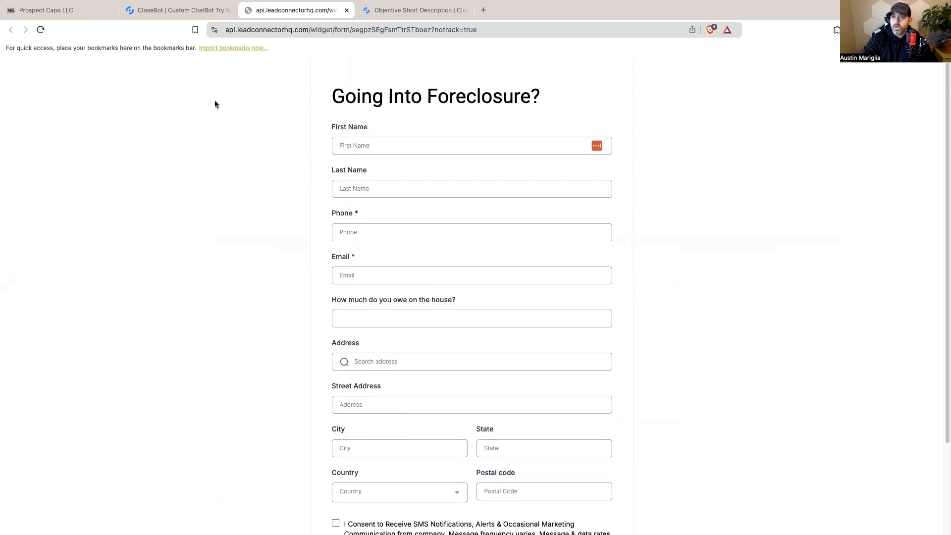
scroll(431, 209, "down", 2)
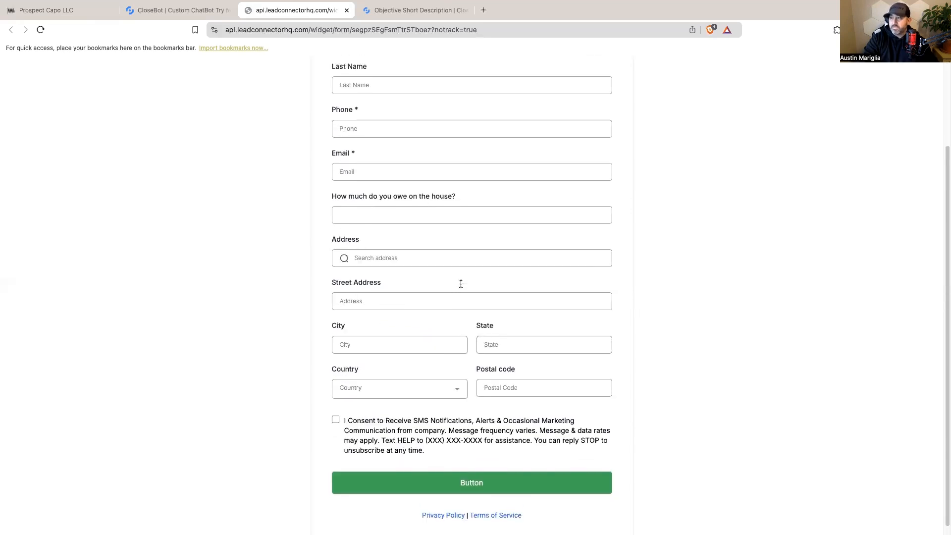
scroll(461, 283, "up", 1)
scroll(534, 285, "up", 1)
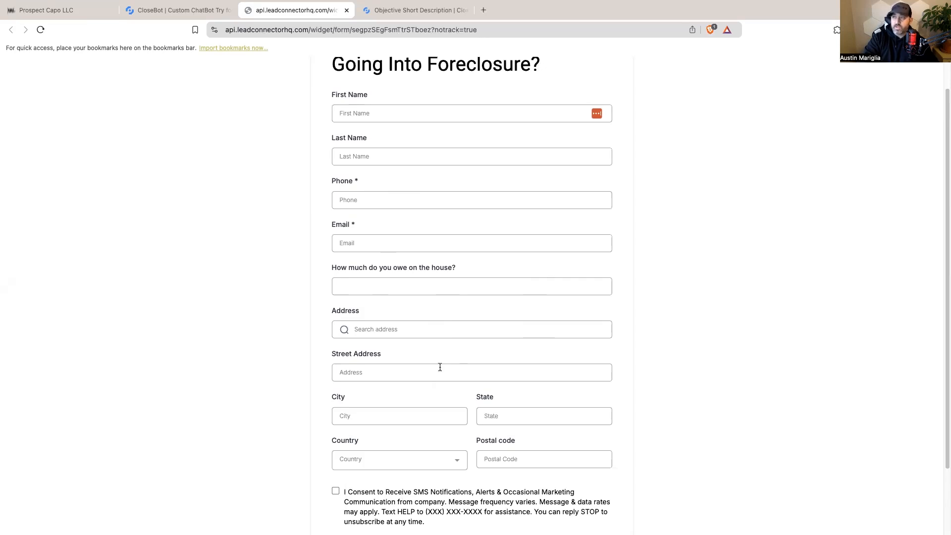
Compare the CloseBot bot's objective sequence with the questions asked on the foreclosure form
left_click(203, 18)
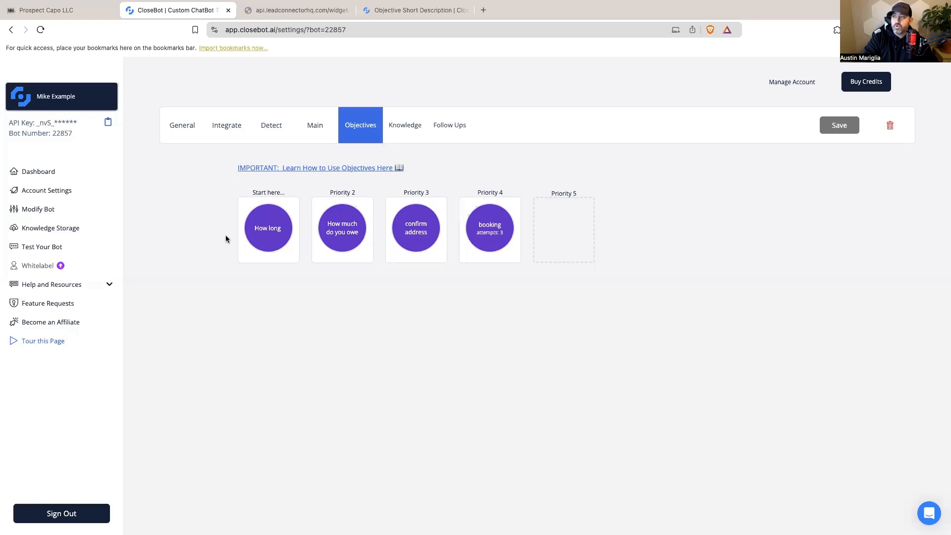
mouse_move(280, 230)
key("ctrl+Tab")
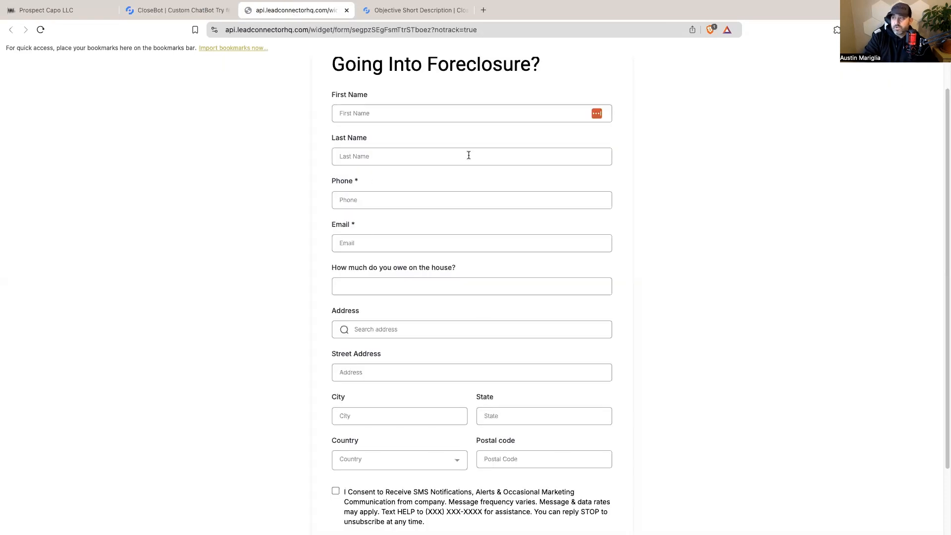
scroll(457, 194, "down", 3)
scroll(422, 267, "up", 4)
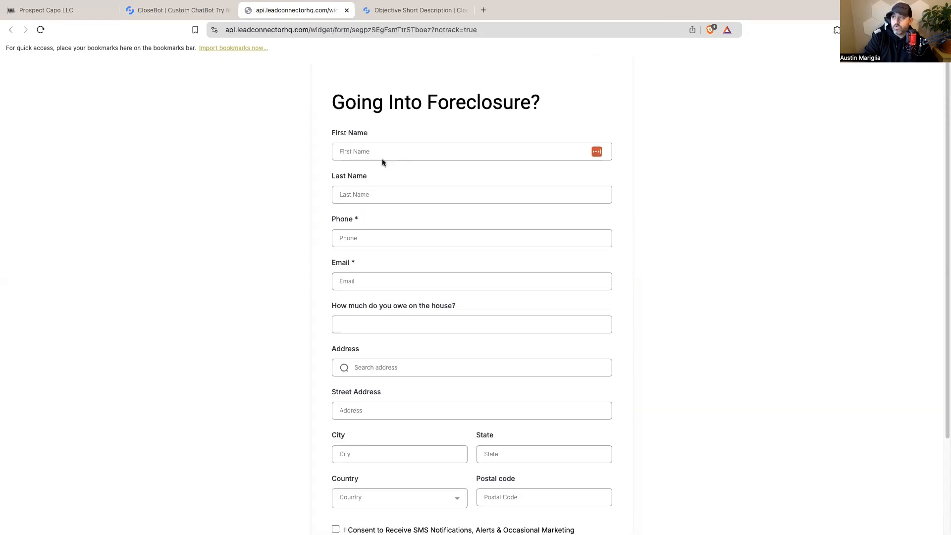
scroll(402, 334, "down", 1)
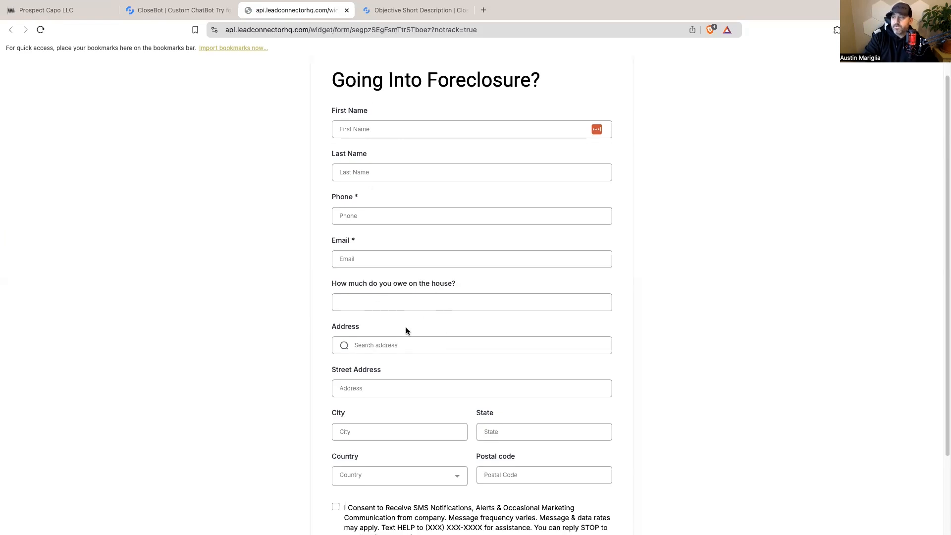
In the HighLevel custom fields, search for "how much" and copy the unique key of "How Much Do You Owe On The House?"
left_click(90, 14)
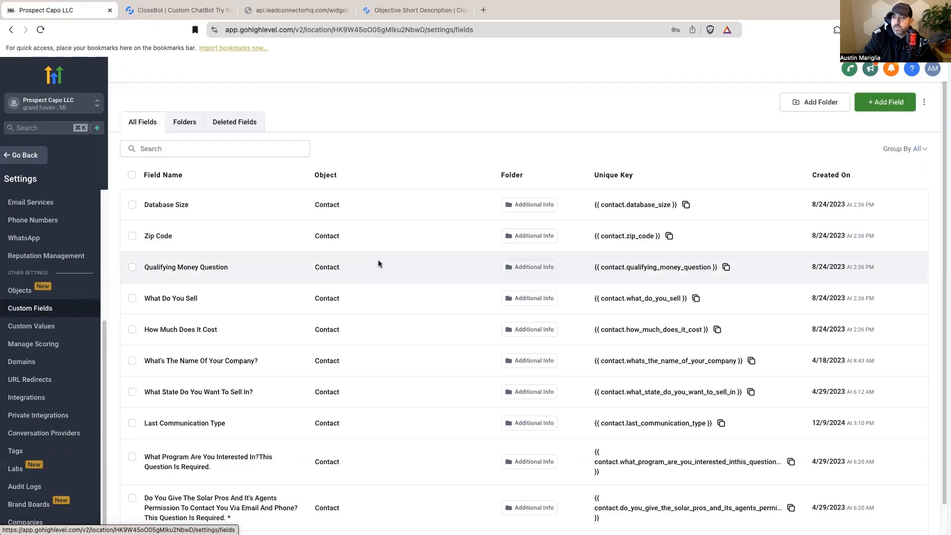
scroll(462, 293, "down", 1)
scroll(461, 294, "up", 1)
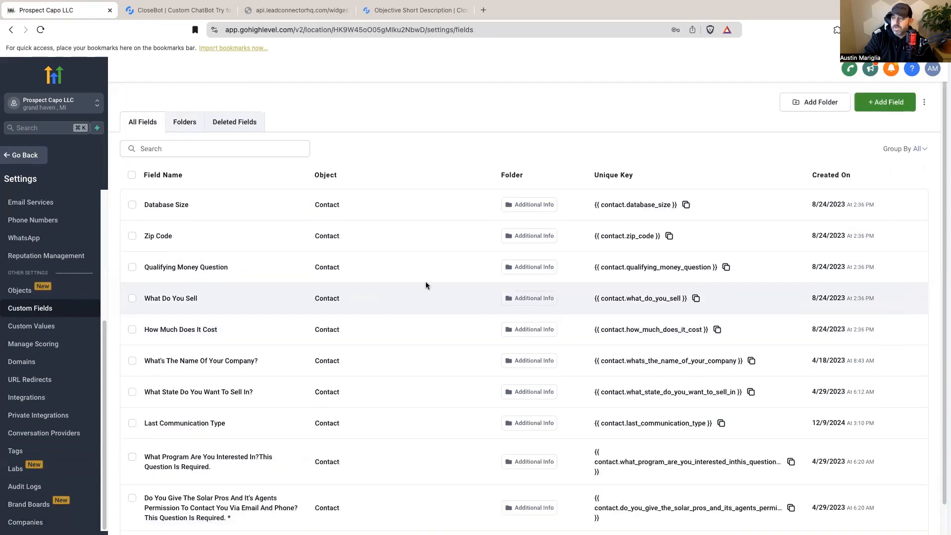
left_click(285, 14)
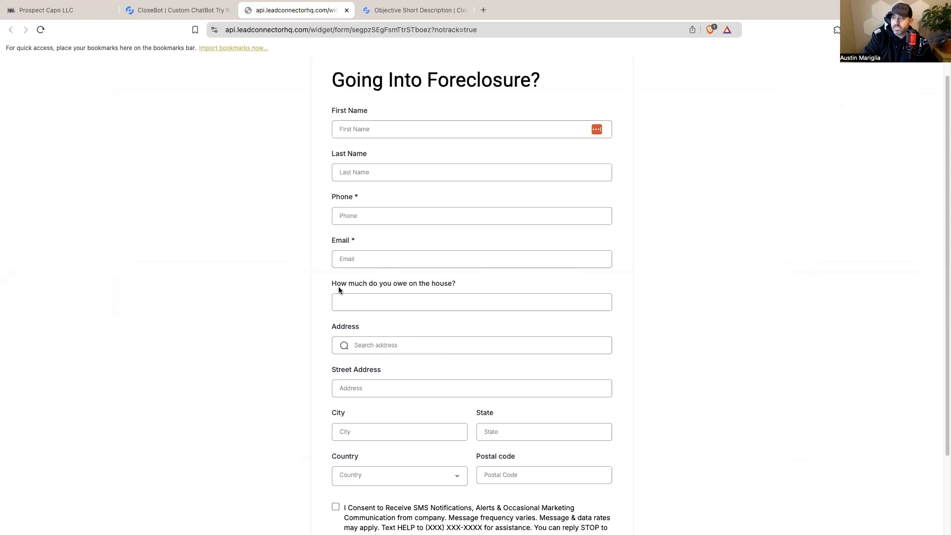
left_click(88, 14)
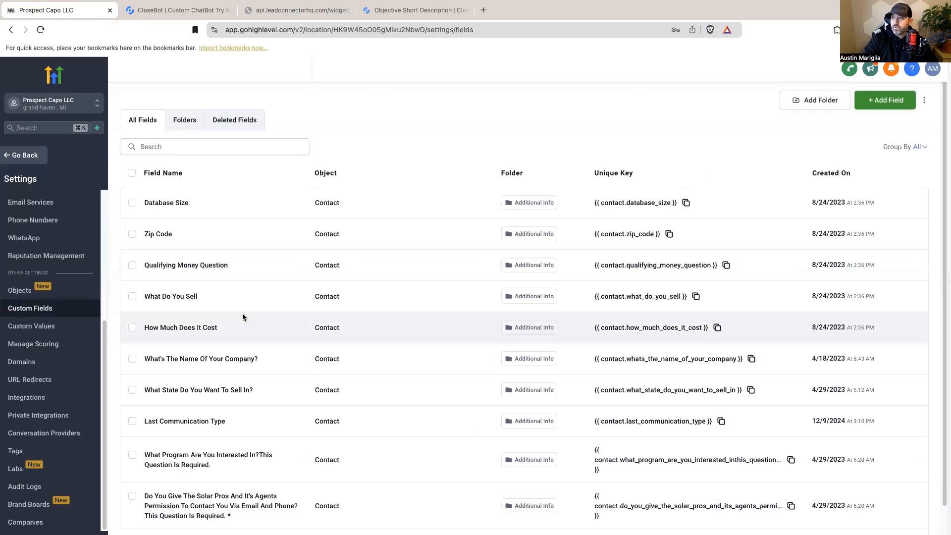
left_click(176, 148)
type("how much")
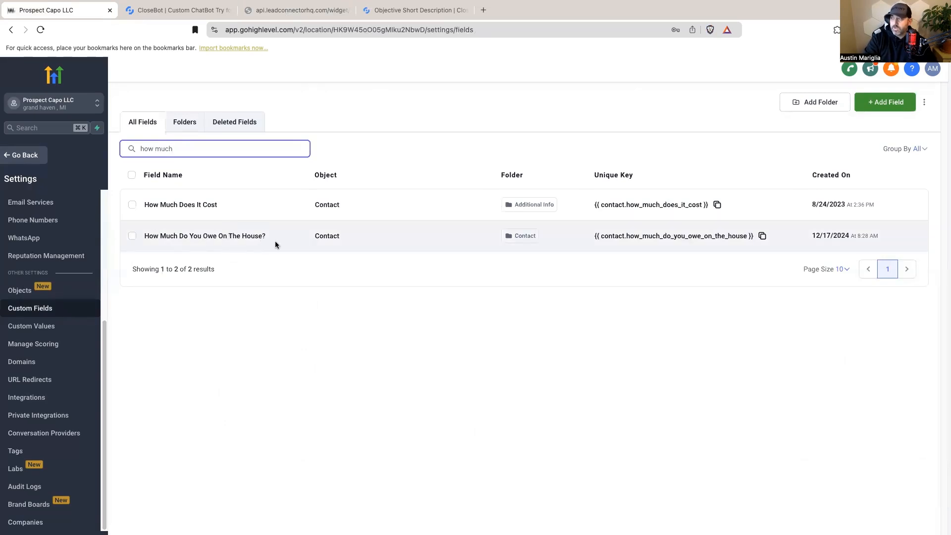
left_click(762, 236)
Review the four CloseBot objectives against the foreclosure form and open the How long objective's settings
key("ctrl+Tab")
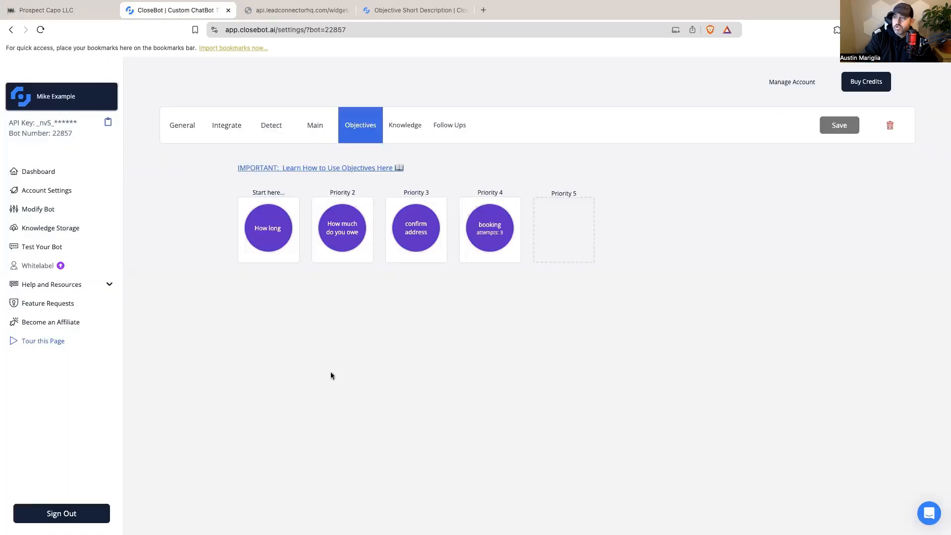
mouse_move(293, 287)
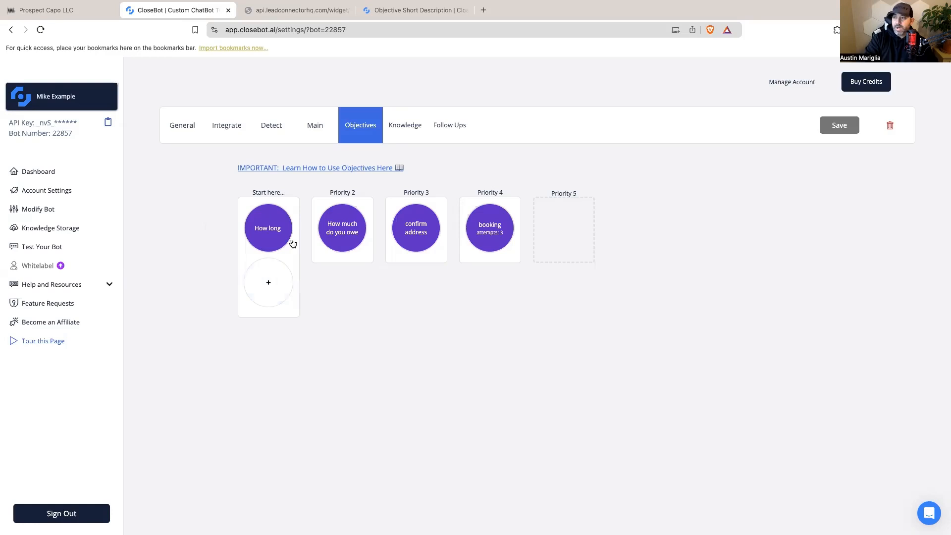
mouse_move(336, 242)
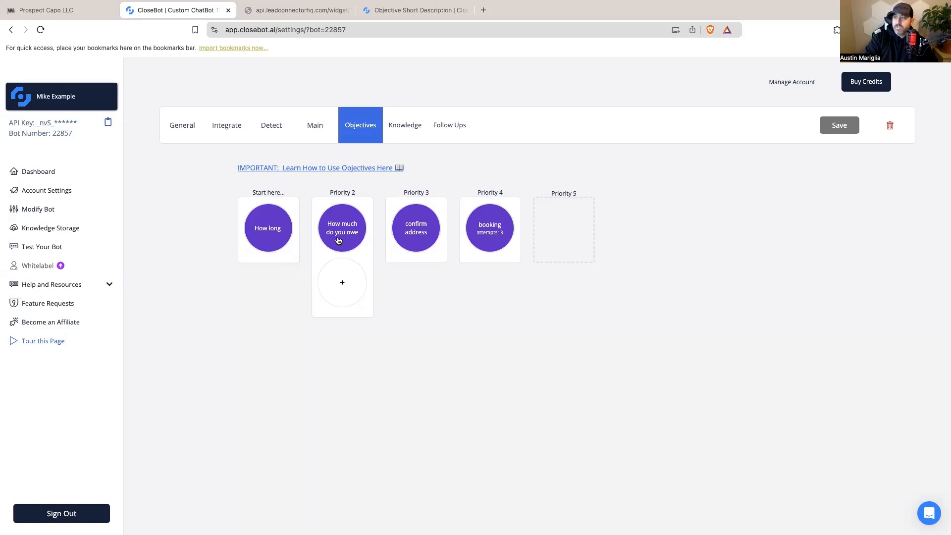
mouse_move(386, 228)
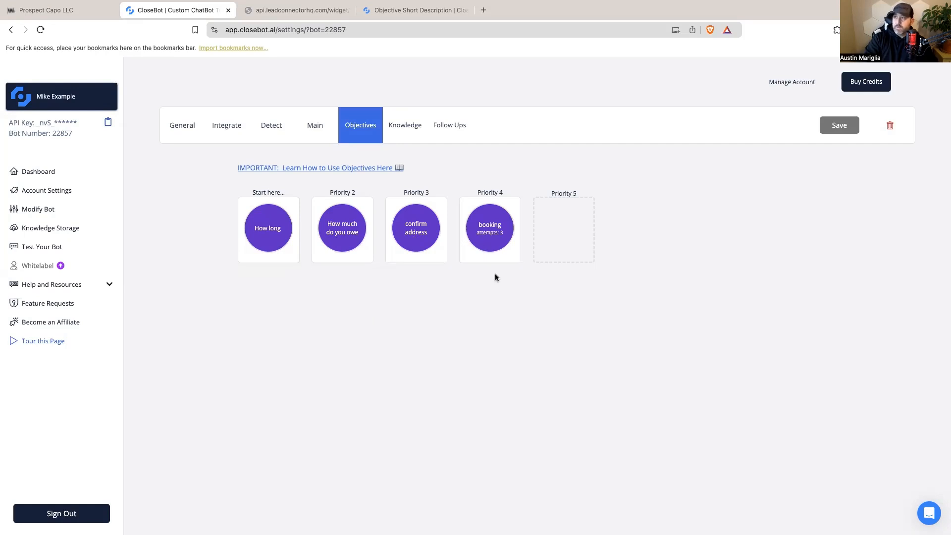
left_click(306, 11)
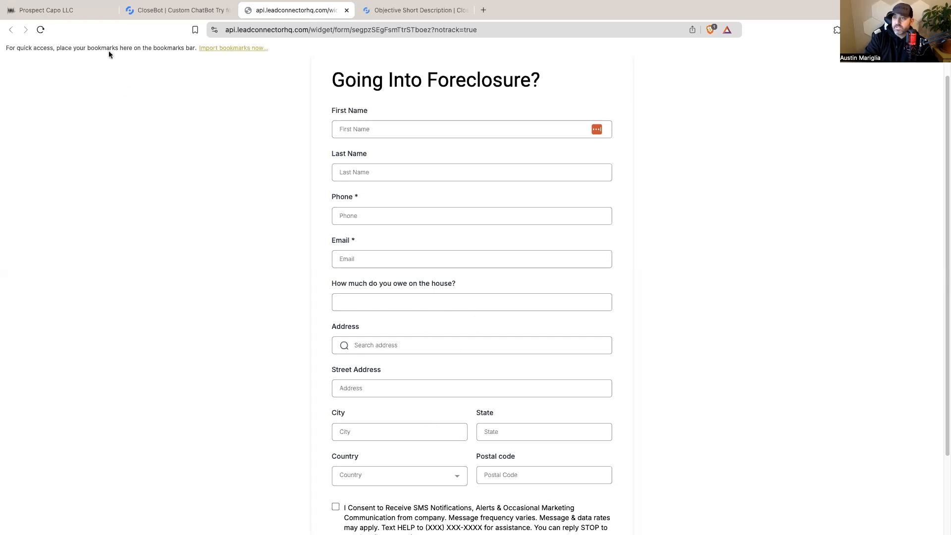
left_click(164, 12)
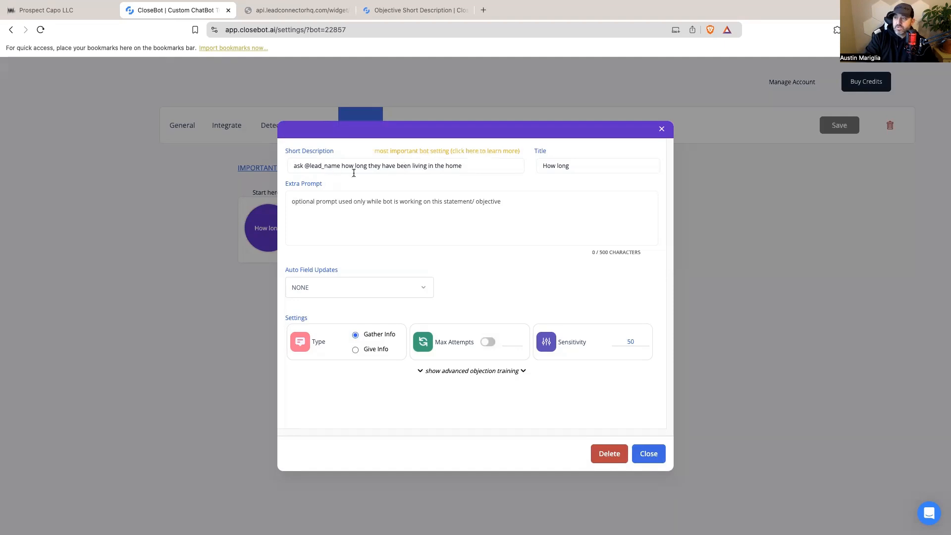
Open the help article on objective short descriptions and skim its short description guidelines
left_click(430, 151)
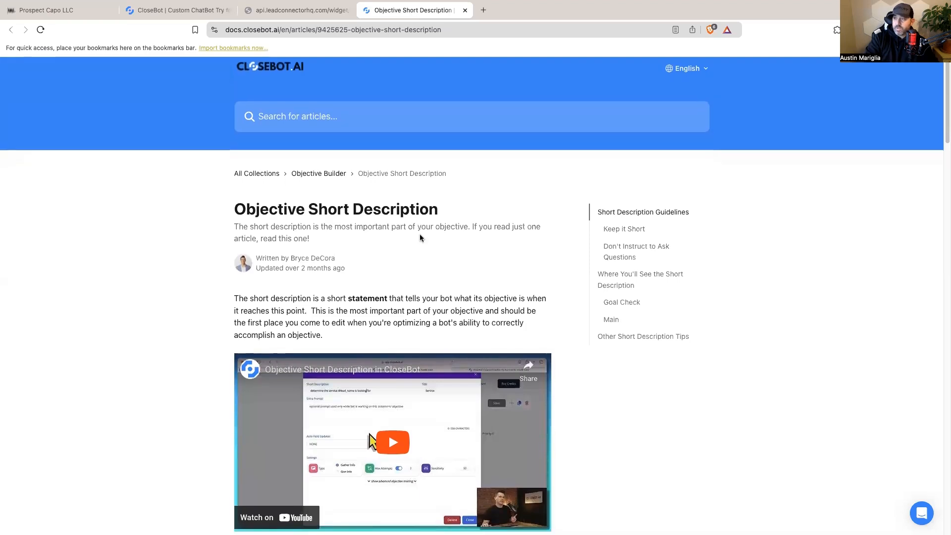
scroll(420, 234, "down", 1)
scroll(356, 231, "down", 1)
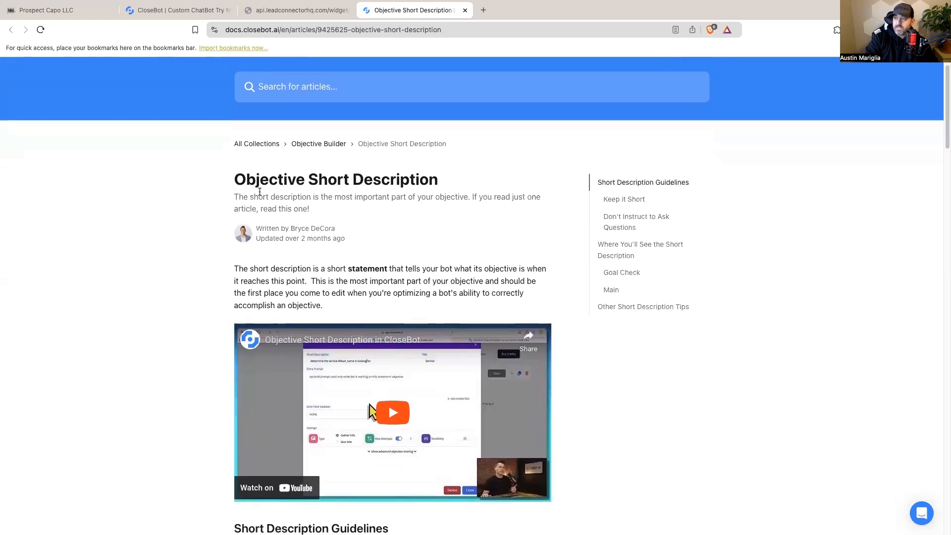
scroll(357, 195, "down", 5)
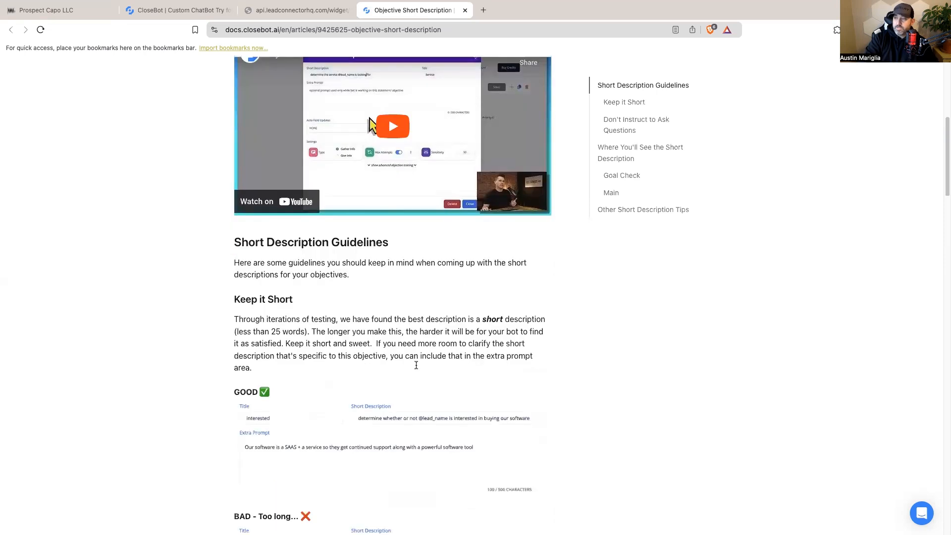
scroll(367, 382, "down", 4)
scroll(369, 377, "up", 15)
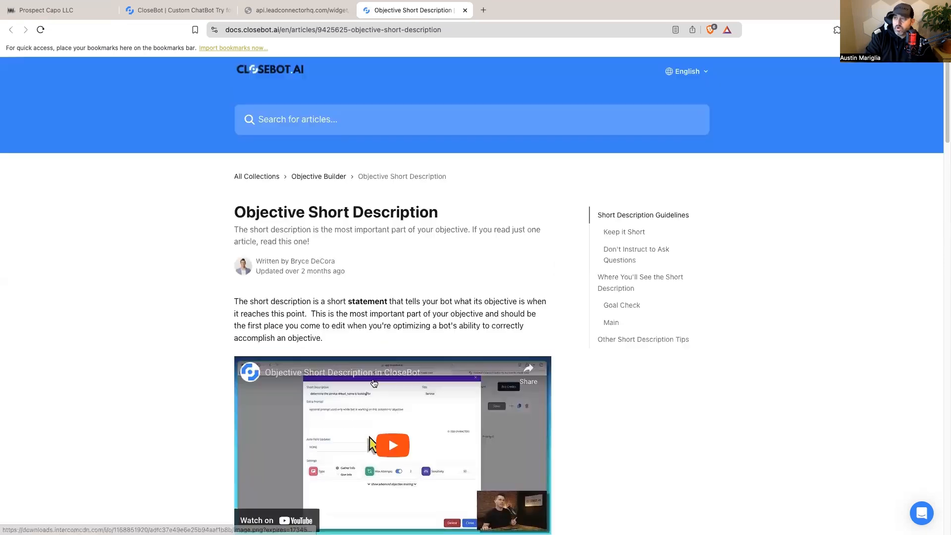
Close the How long objective and append {{ contact.how_much_do_you_owe_on_the_house }} to the How much do you owe objective's short description
left_click(198, 14)
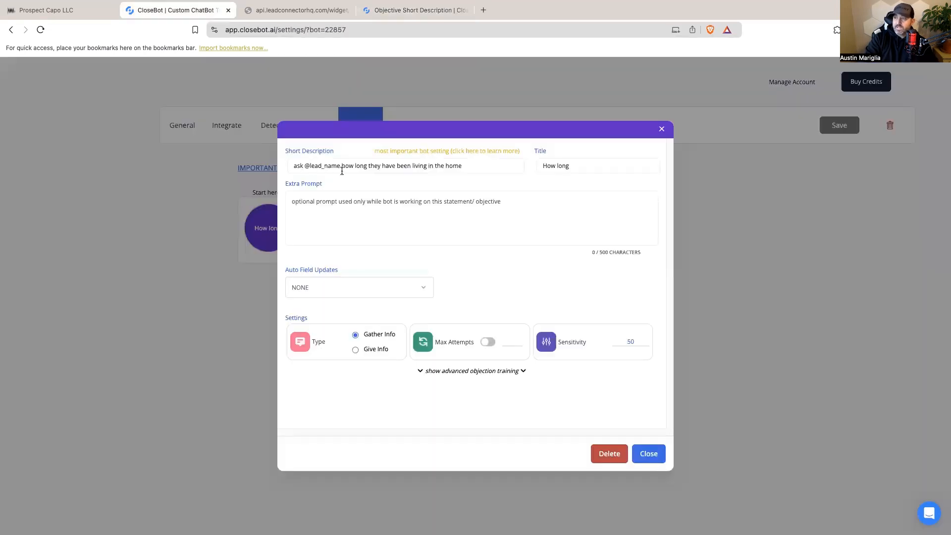
left_click(647, 455)
left_click(360, 254)
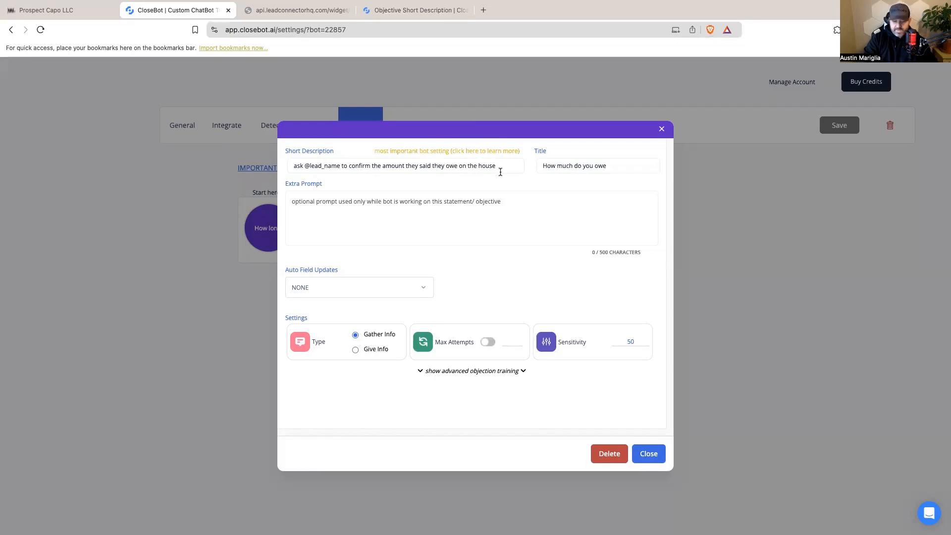
type("{{ contact.how_much_do_you_owe_on_the_house }}")
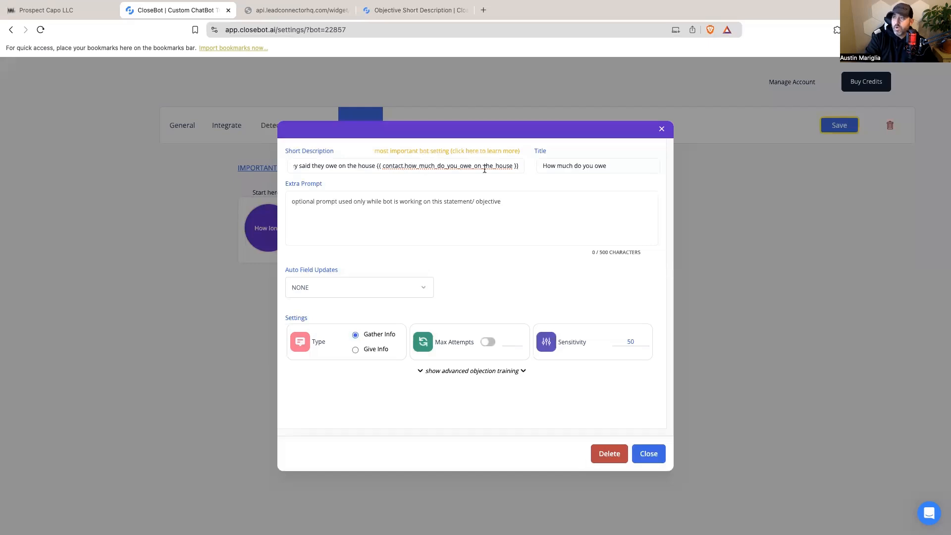
Check the confirm address objective in CloseBot, and search HighLevel's custom fields for "address" to copy the Street Address unique key
left_click(292, 12)
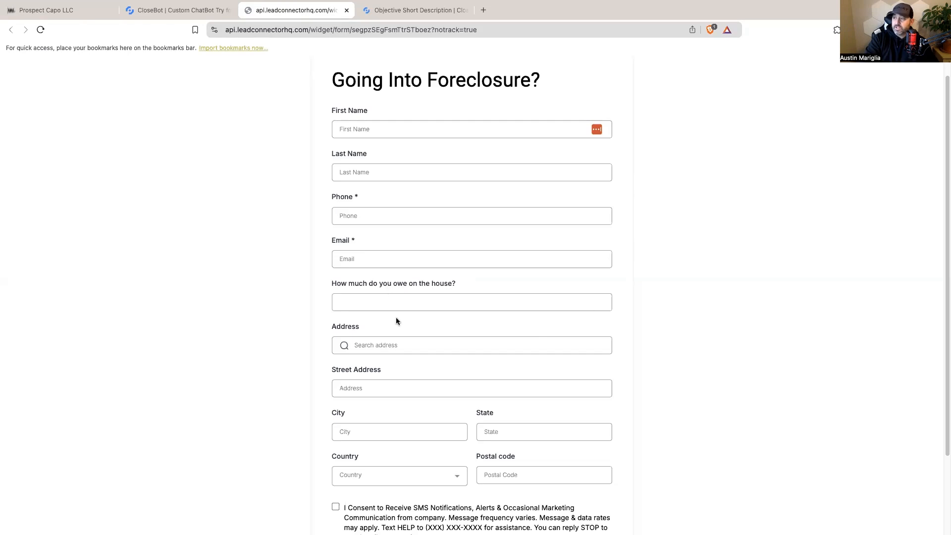
left_click(187, 17)
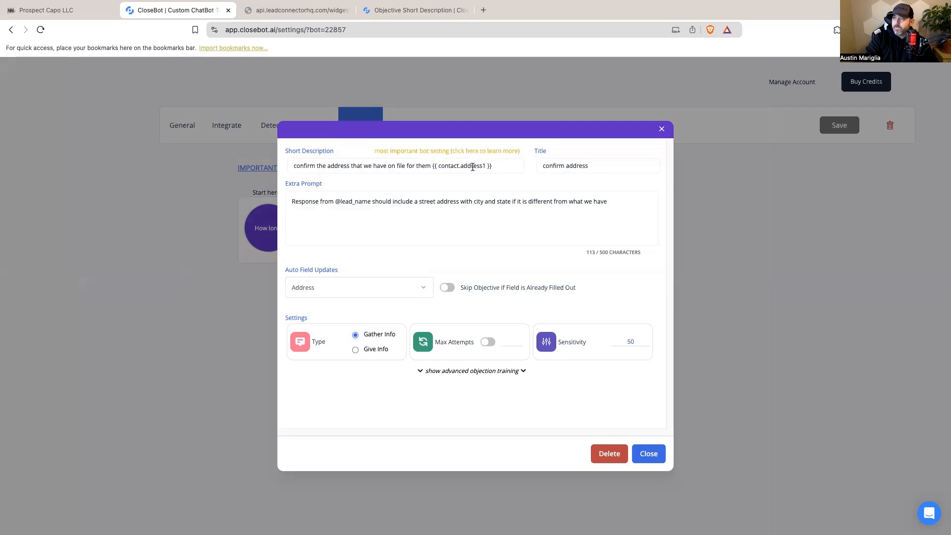
left_click(92, 13)
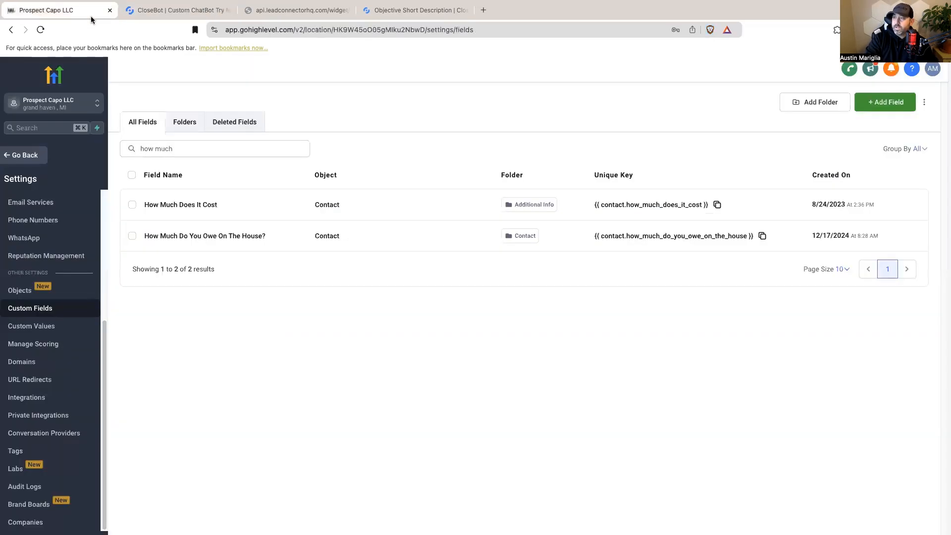
triple_click(163, 148)
type("address")
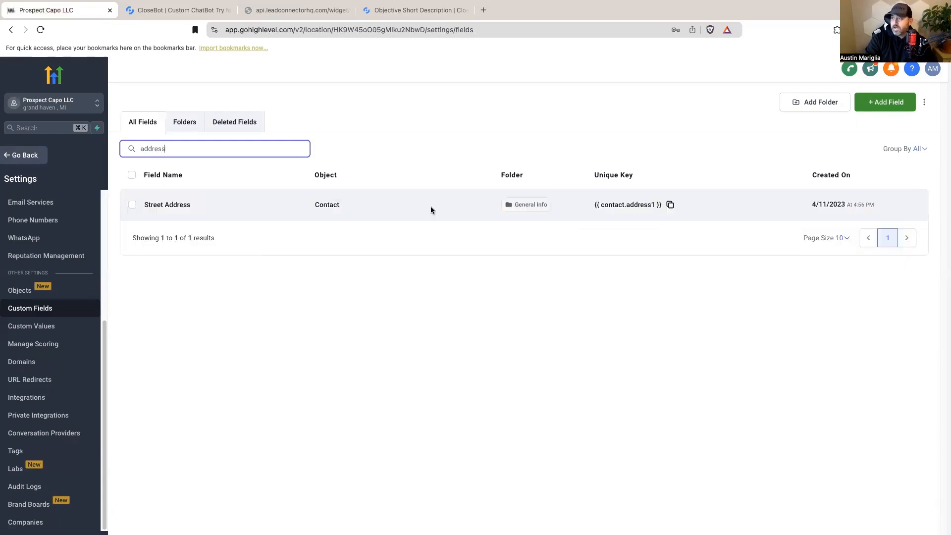
left_click(671, 205)
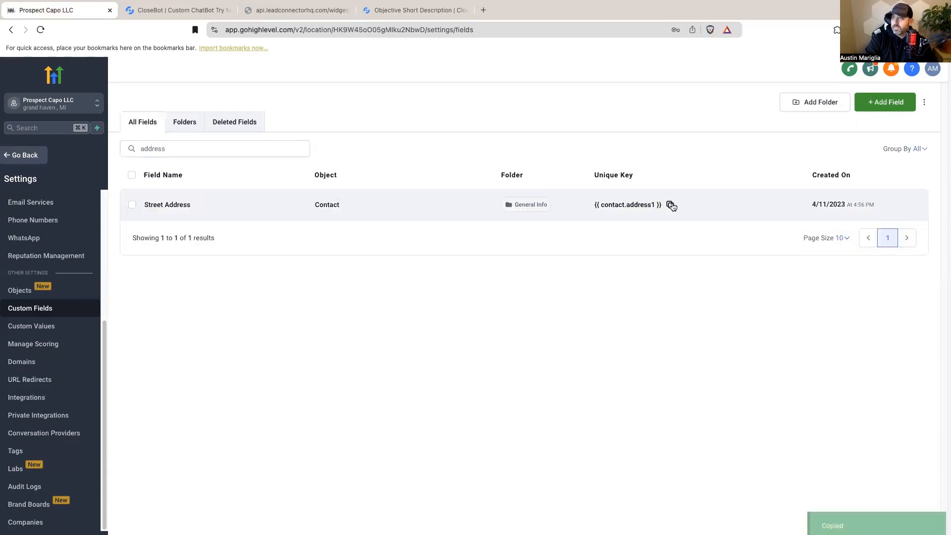
Review and close the CloseBot booking objective, and compare the objective order with the foreclosure form again
left_click(178, 11)
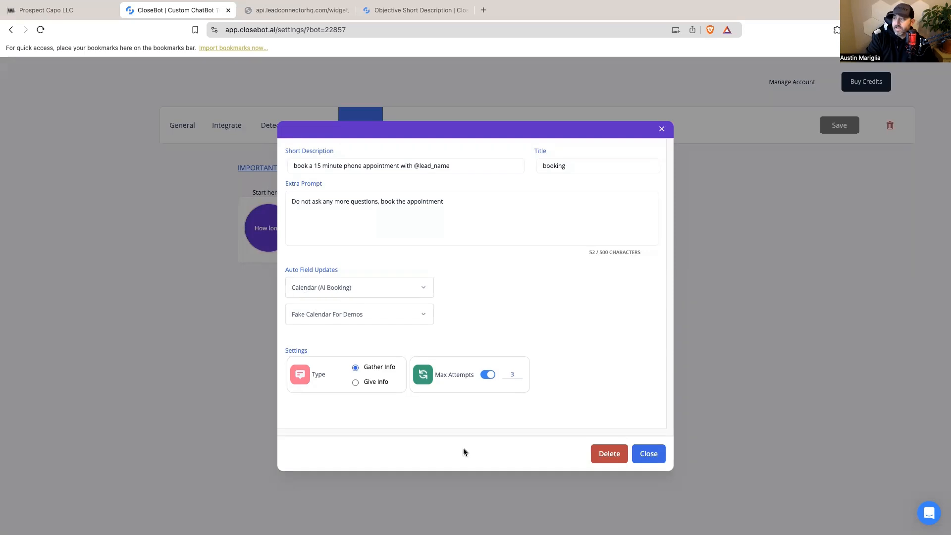
left_click(647, 463)
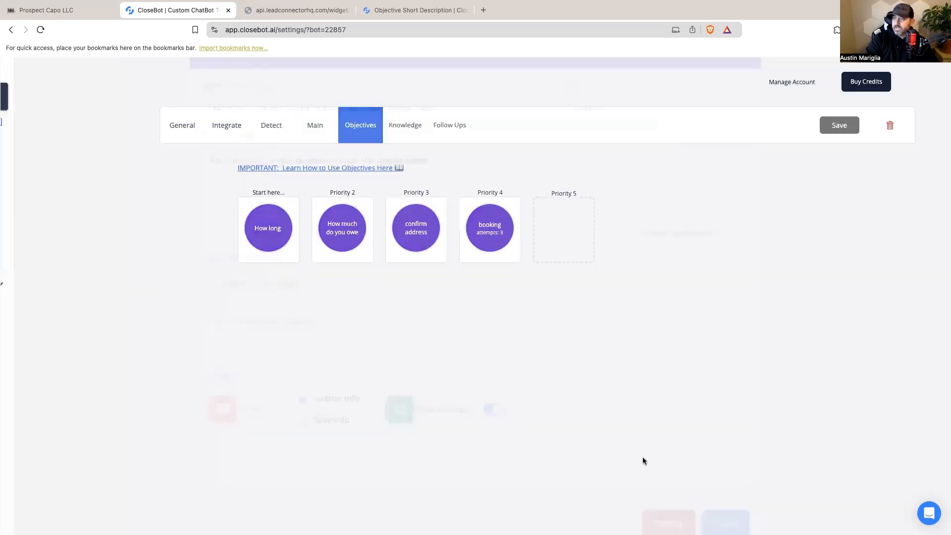
mouse_move(256, 226)
mouse_move(361, 230)
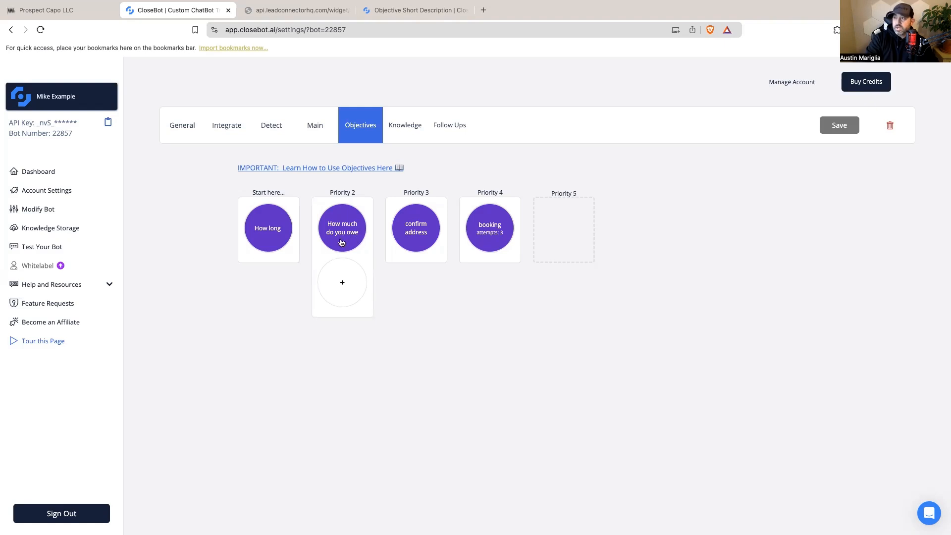
left_click(280, 13)
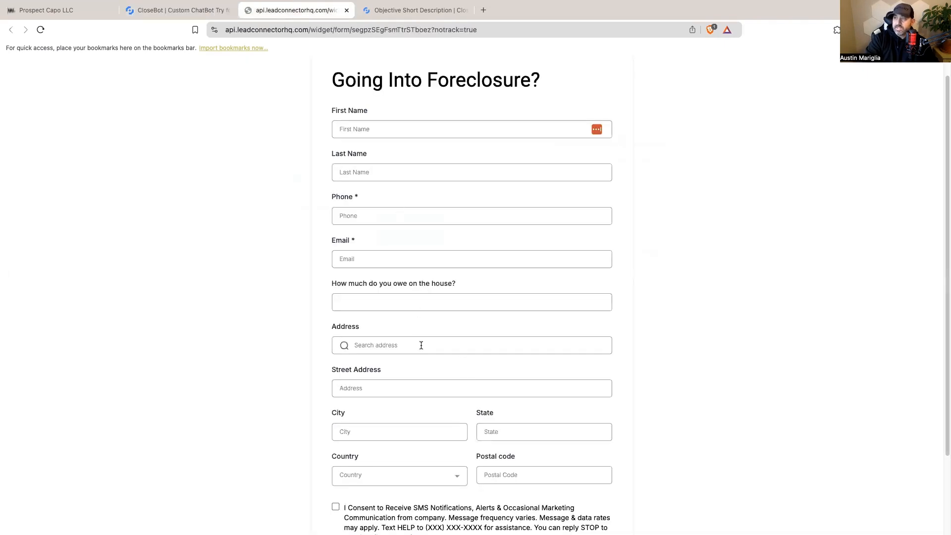
left_click(74, 15)
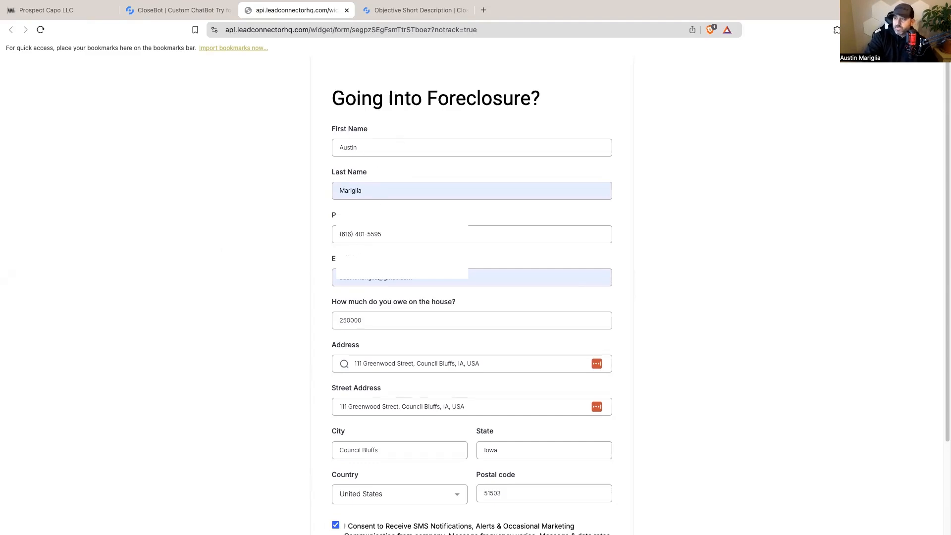
Review the filled-in Going Into Foreclosure form down to the SMS consent and submit it
scroll(425, 278, "down", 1)
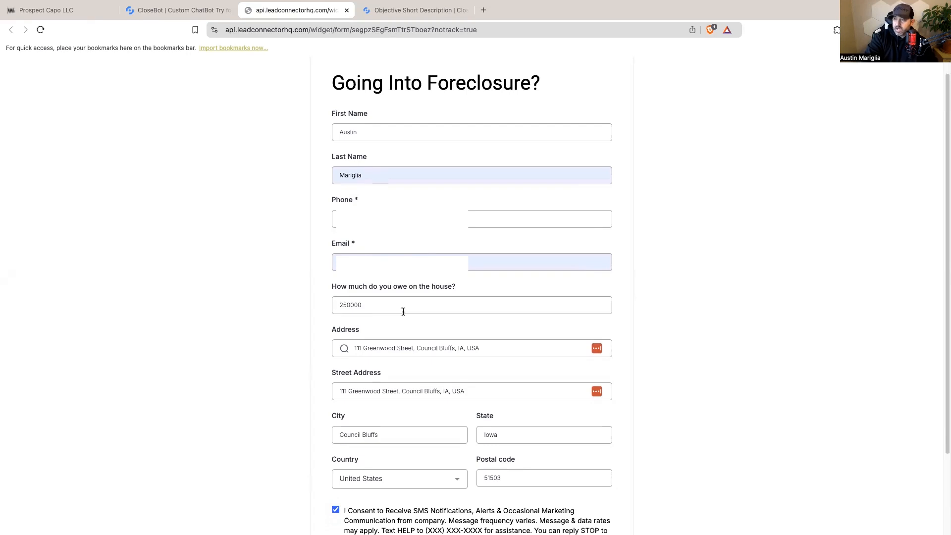
scroll(396, 316, "down", 1)
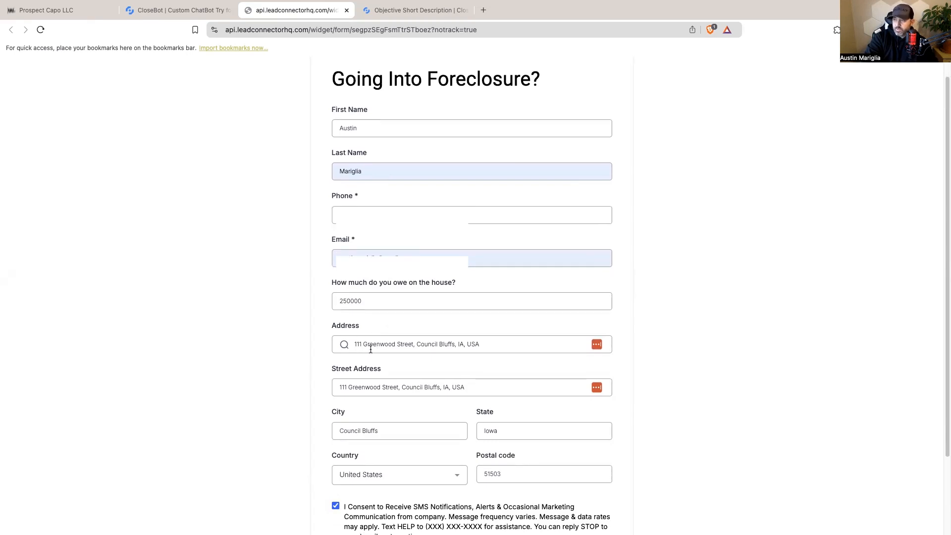
scroll(443, 356, "down", 3)
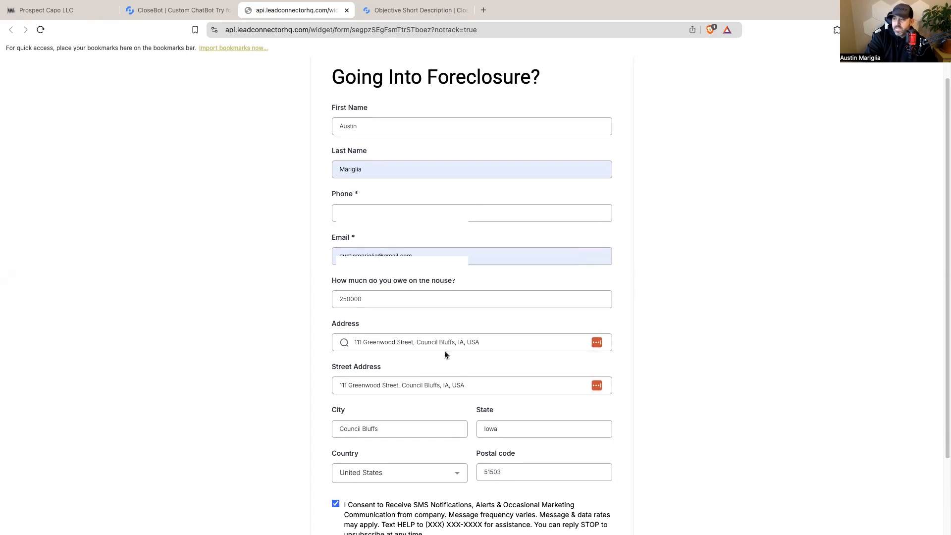
left_click(452, 475)
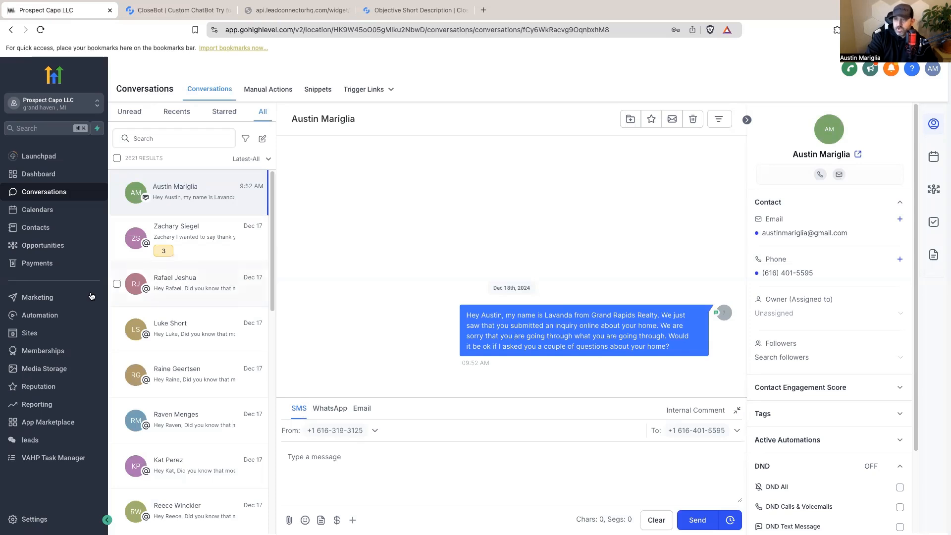
In HighLevel's automations, open the published Foreclosure Bot workflow and inspect its form trigger, Add Tag action and SMS action
left_click(43, 317)
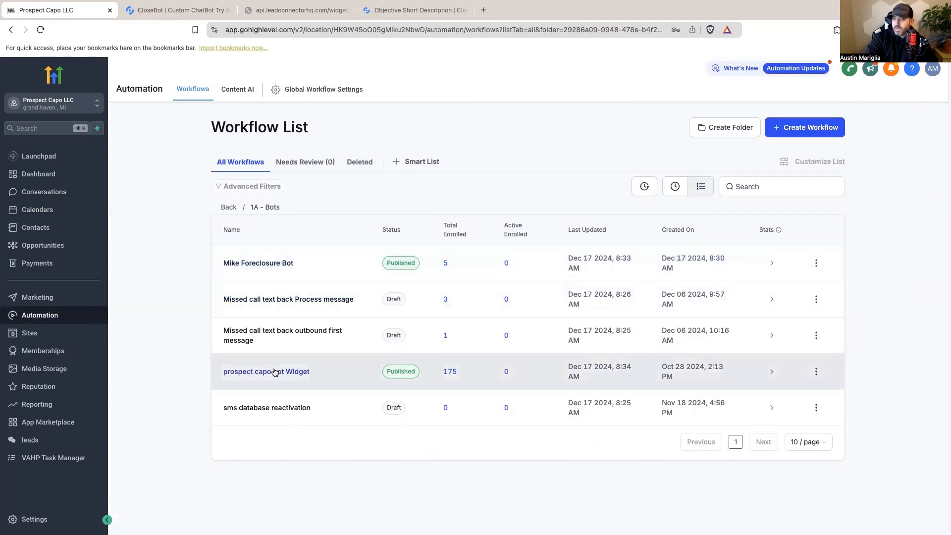
left_click(275, 266)
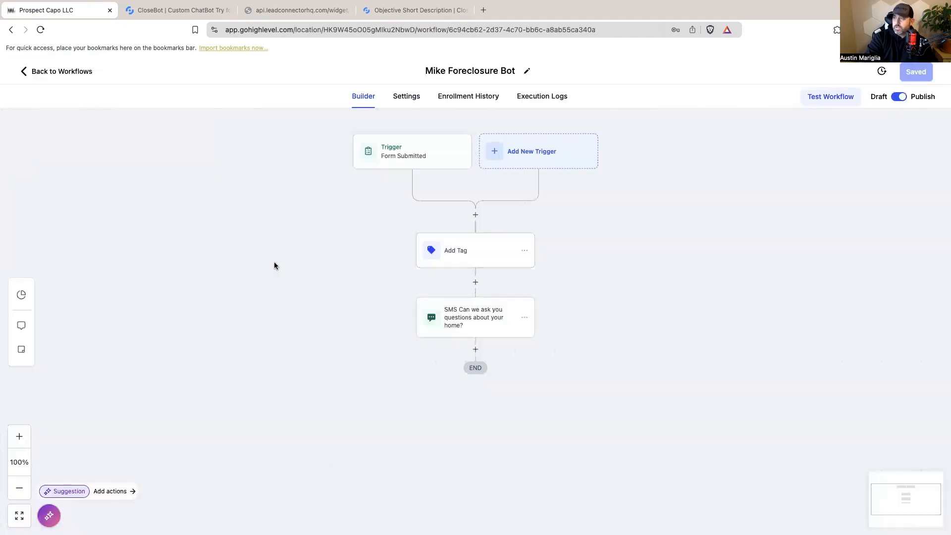
left_click(405, 158)
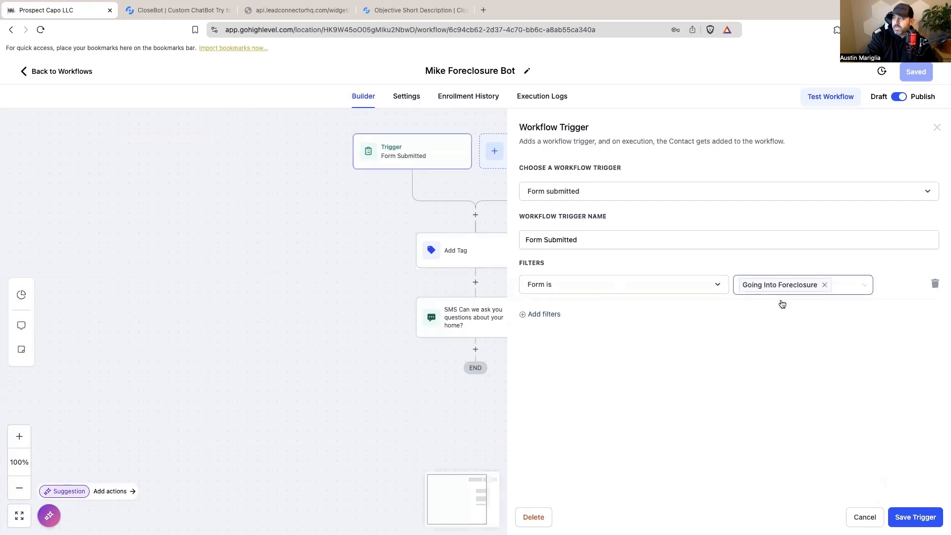
left_click(865, 517)
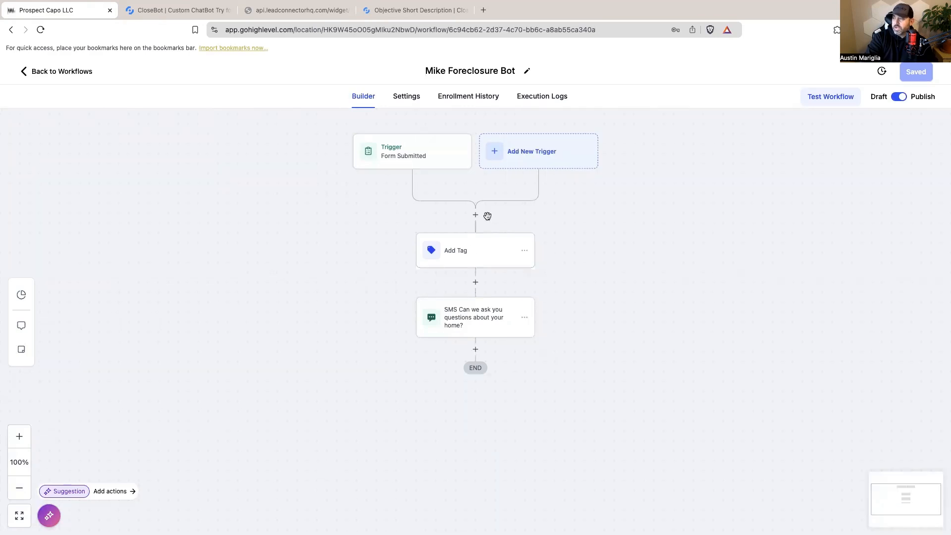
left_click(475, 259)
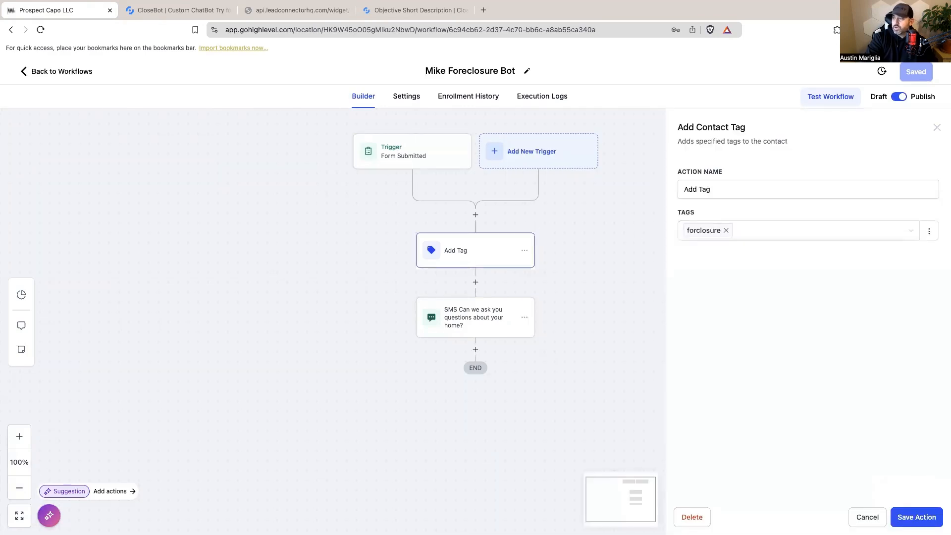
left_click(445, 316)
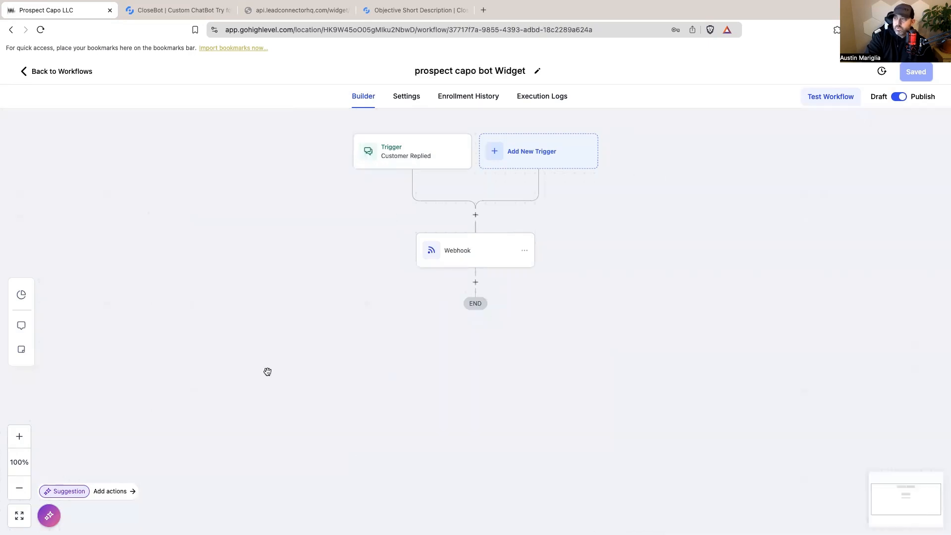
Inspect the prospect capo bot Widget workflow's Customer Replied trigger and webhook, compare the webhook's bot number with CloseBot, and leave the workflow
left_click(410, 161)
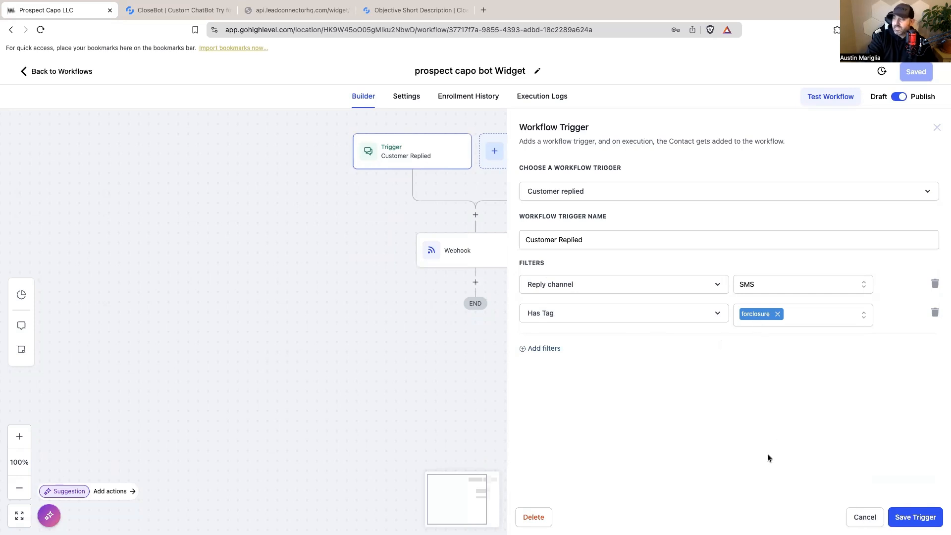
left_click(860, 519)
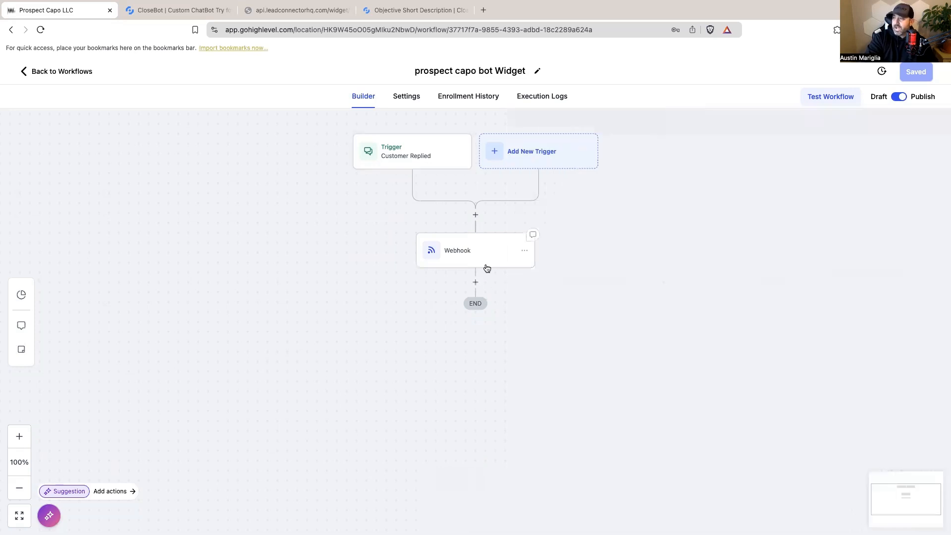
left_click(483, 264)
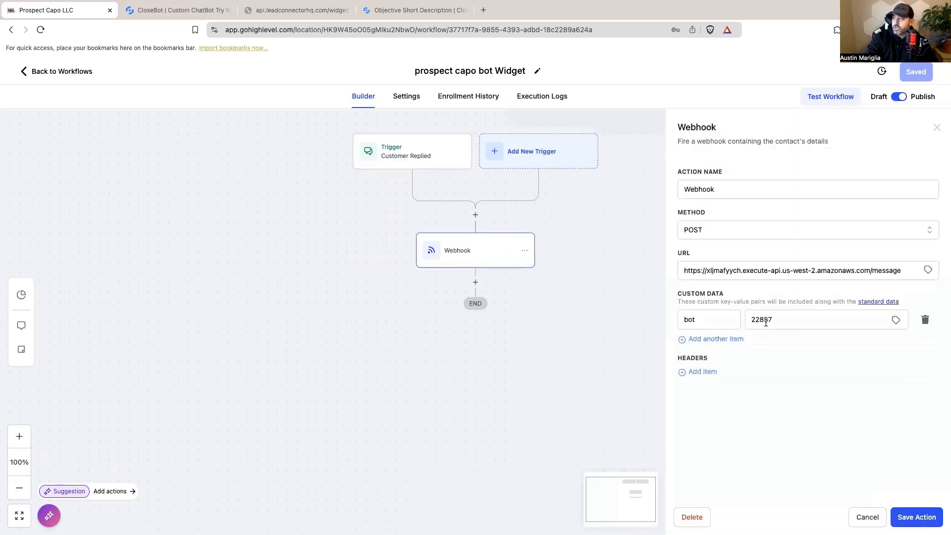
left_click(169, 11)
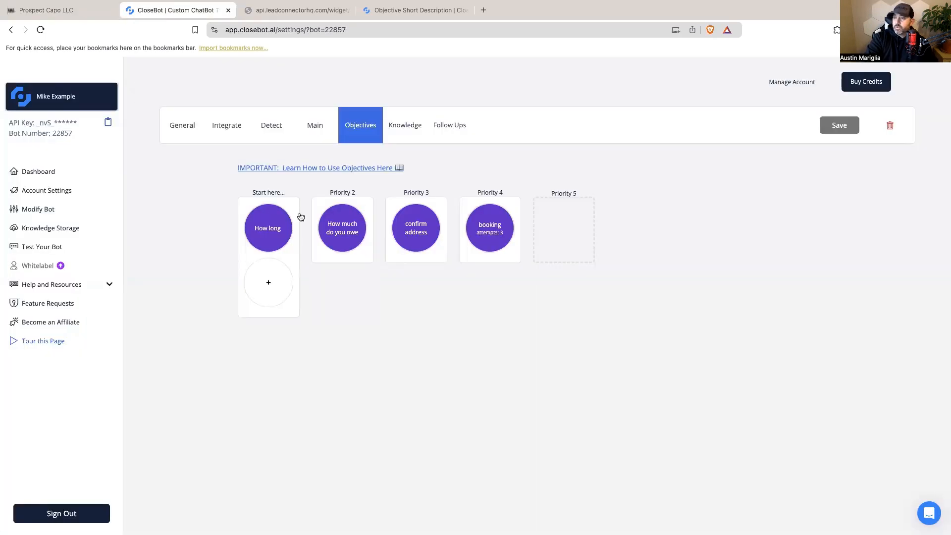
left_click(77, 12)
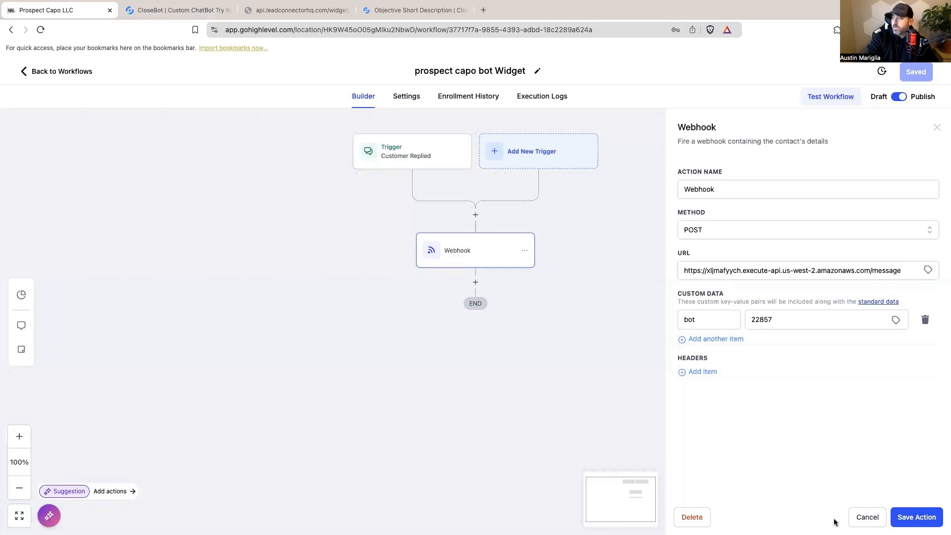
left_click(875, 519)
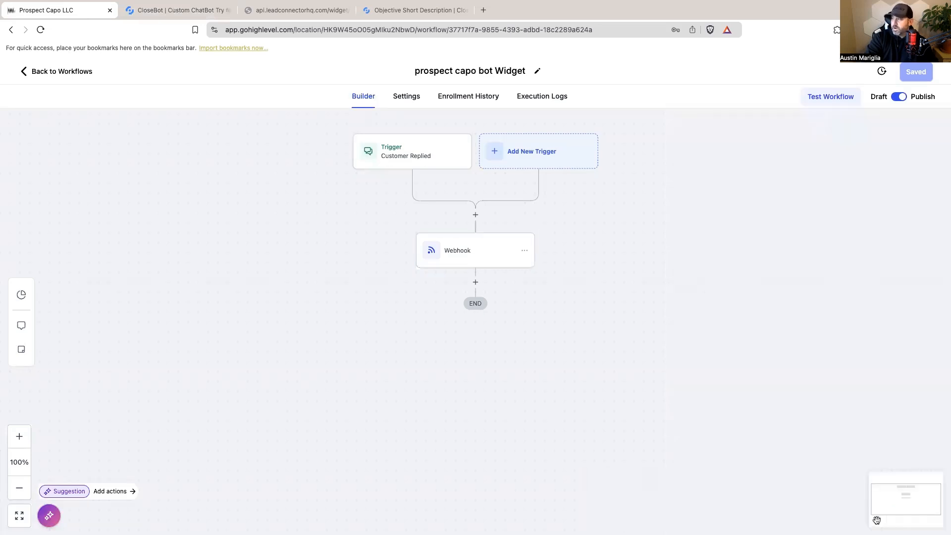
left_click(74, 75)
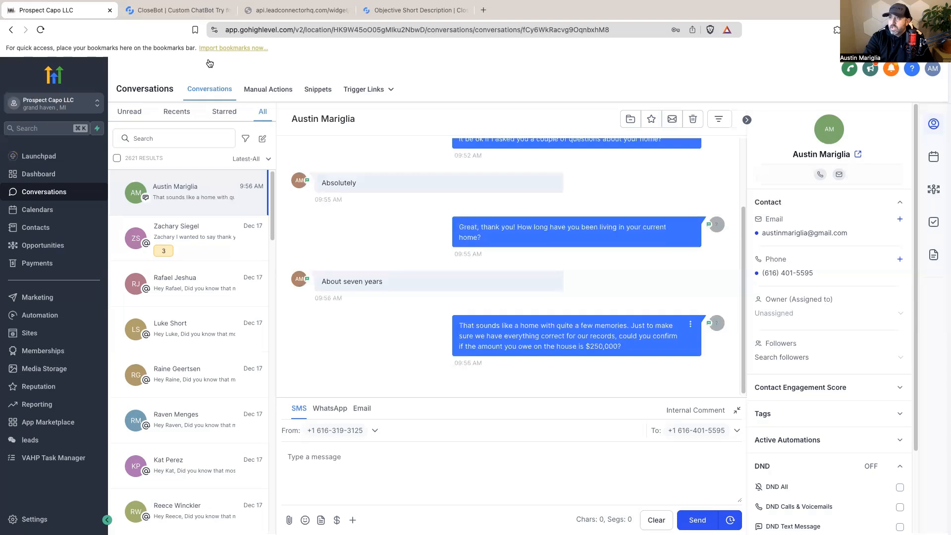
Compare the custom field key in CloseBot's How much do you owe objective with the form question and the bot's text in the HighLevel conversation
left_click(192, 11)
mouse_move(360, 237)
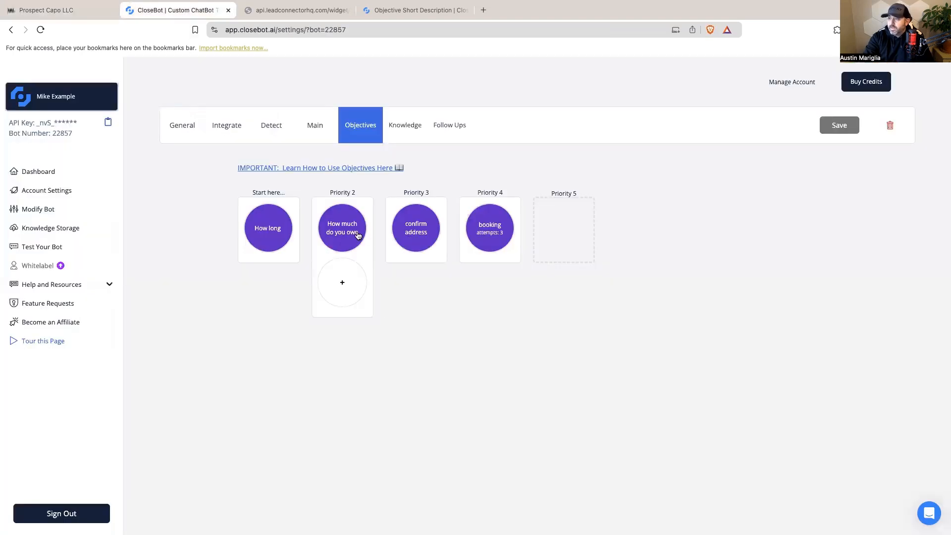
left_click(357, 236)
left_click_drag(497, 167, 537, 165)
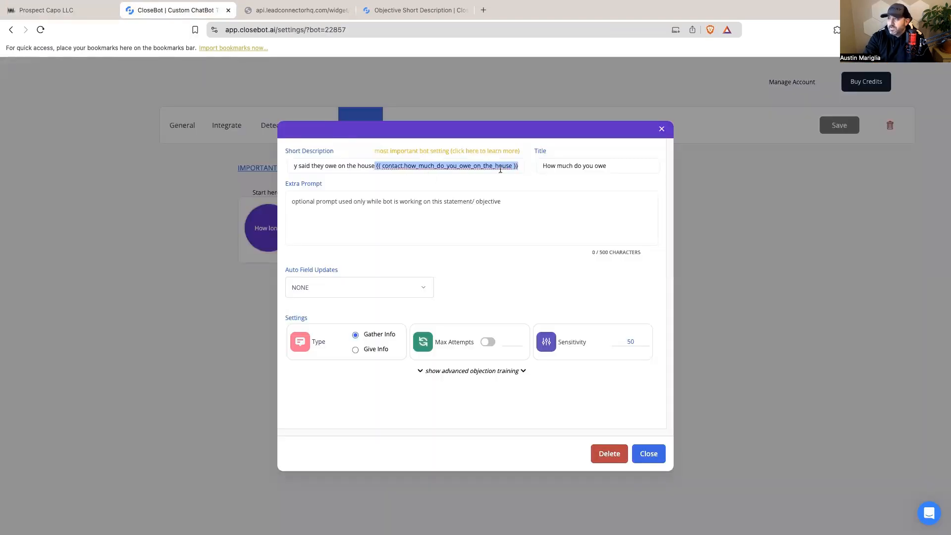
key("ctrl+Tab")
key("ctrl+Tab")
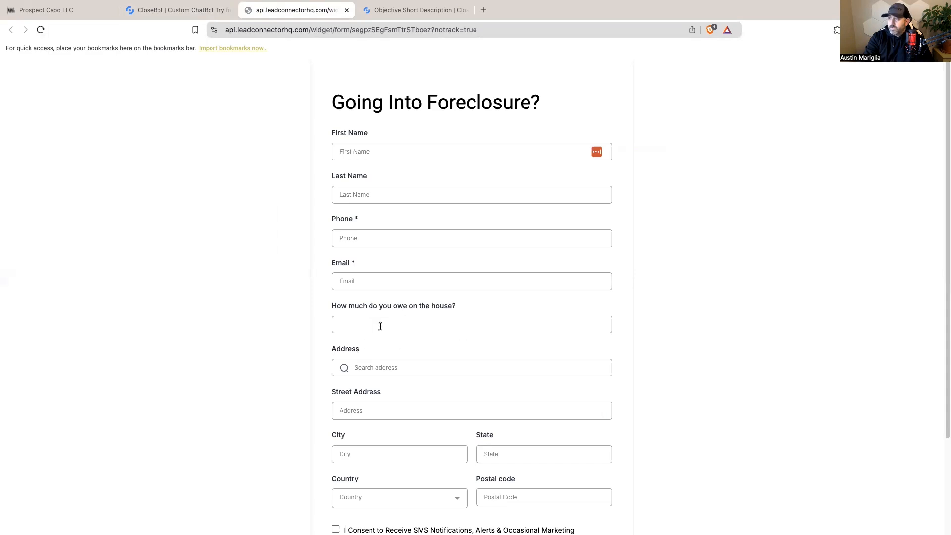
left_click(43, 11)
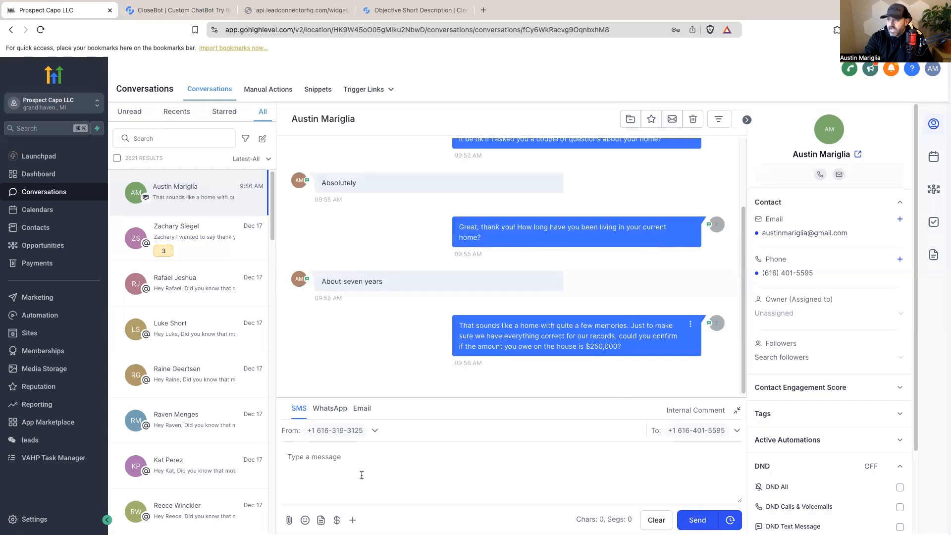